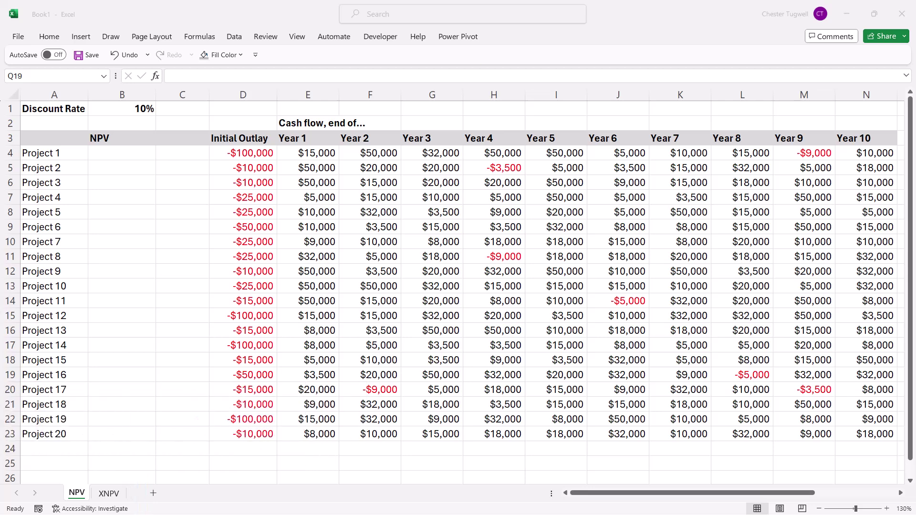
- Review Project 1's initial outlays, yearly cash flows and the 10% discount rate in B1
{"action": "left_click", "coordinate": [130, 155]}
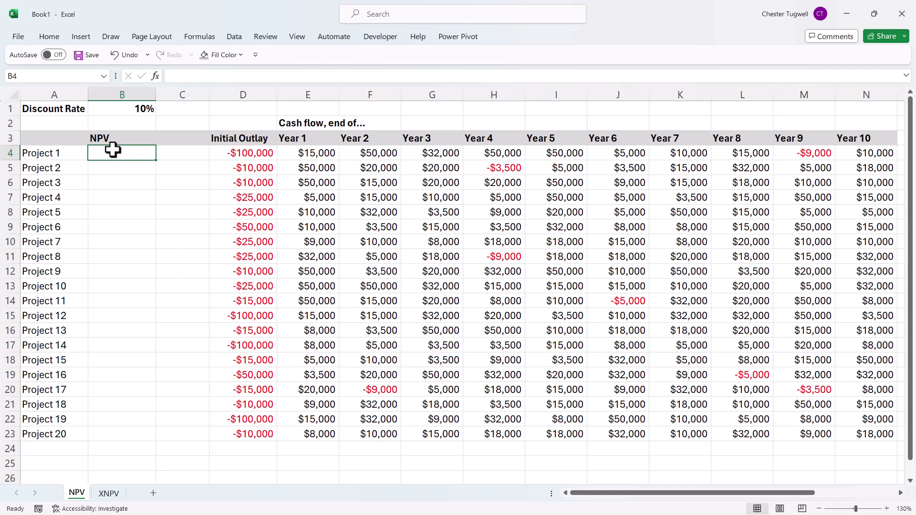
{"action": "left_click_drag", "start_coordinate": [253, 153], "coordinate": [262, 426]}
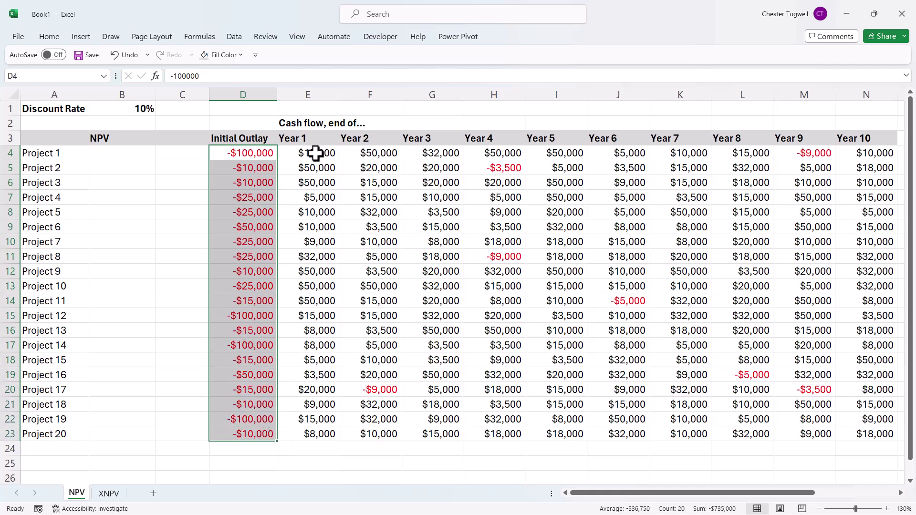
{"action": "left_click_drag", "start_coordinate": [315, 152], "coordinate": [854, 152]}
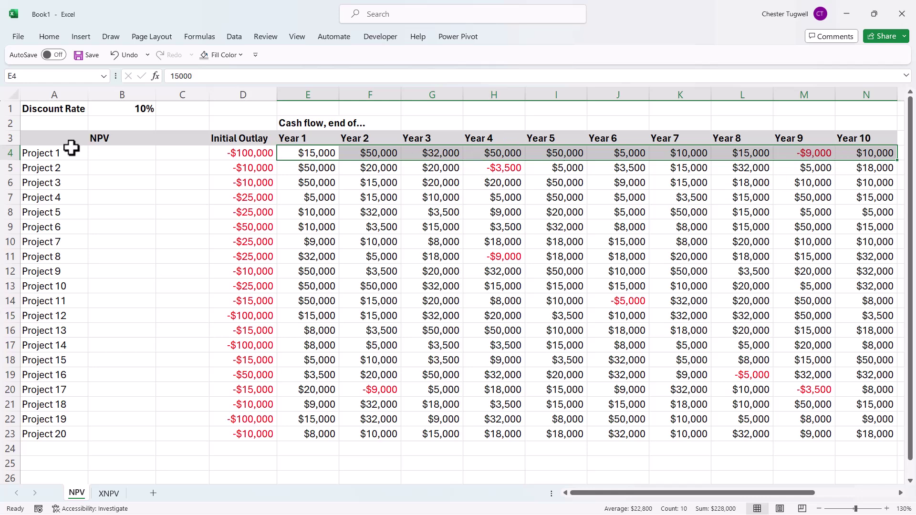
{"action": "left_click", "coordinate": [116, 157]}
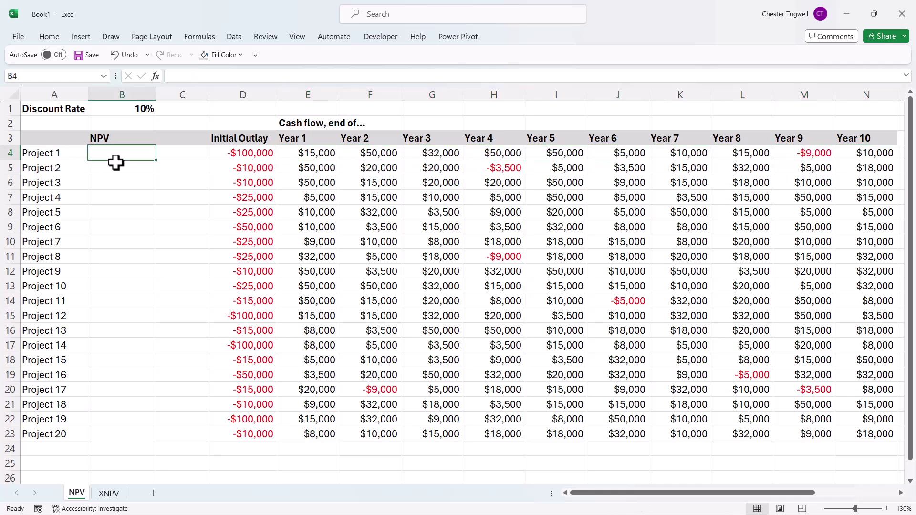
{"action": "left_click", "coordinate": [130, 110]}
- Begin B4's formula as =NPV($B$1, with the B1 rate locked as absolute
{"action": "left_click", "coordinate": [127, 153]}
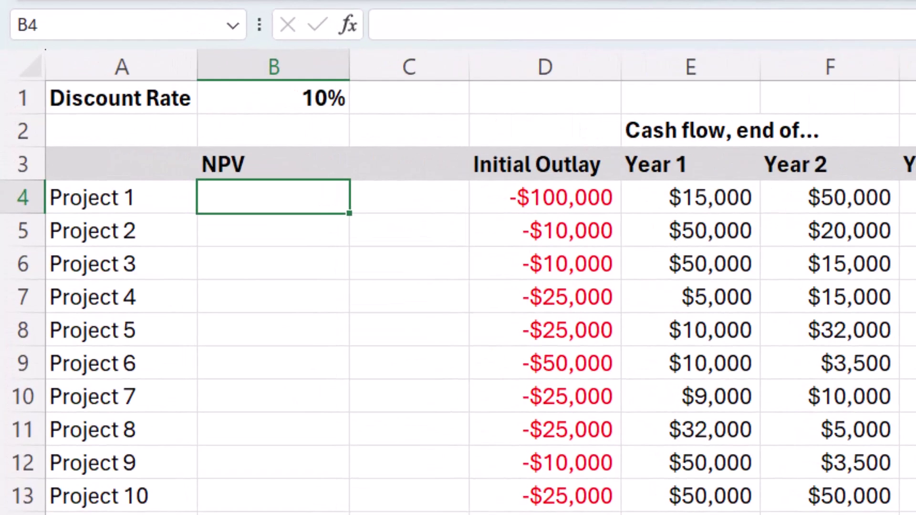
{"action": "key", "text": "F2"}
{"action": "type", "text": "="}
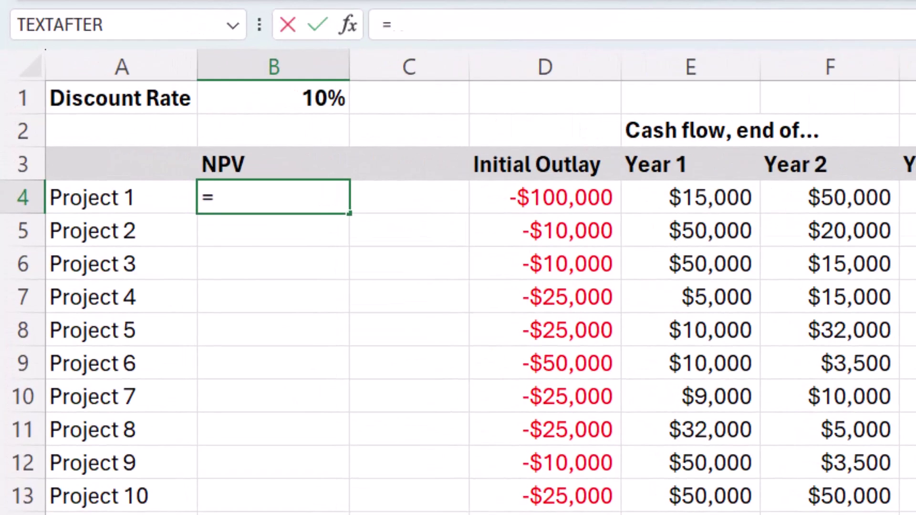
{"action": "type", "text": "NPV"}
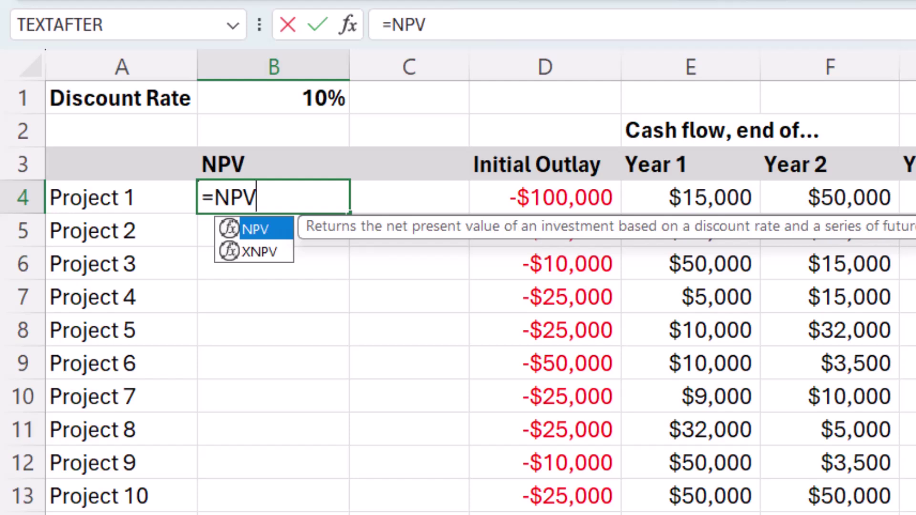
{"action": "type", "text": "("}
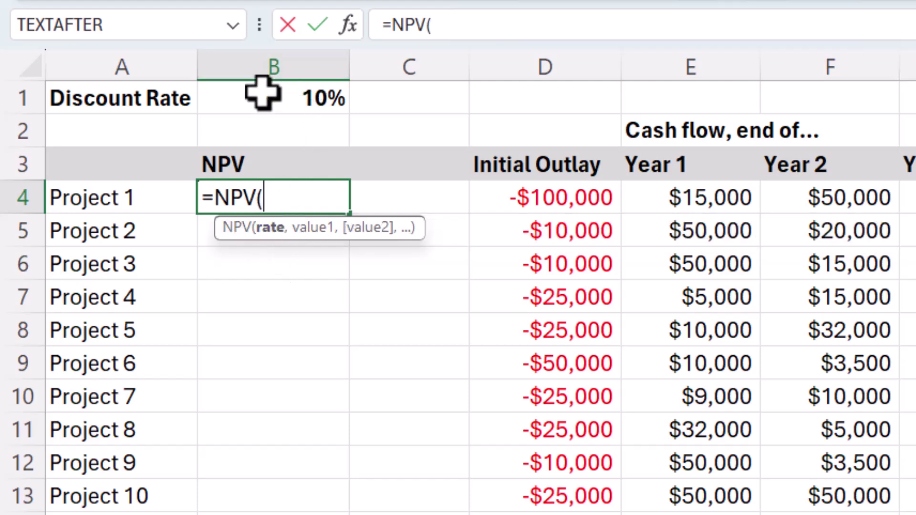
{"action": "left_click", "coordinate": [299, 93]}
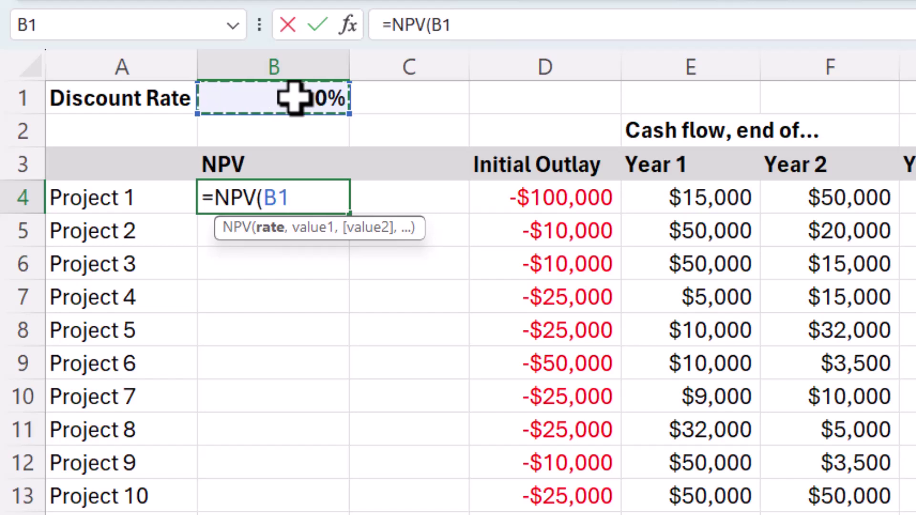
{"action": "key", "text": "F4"}
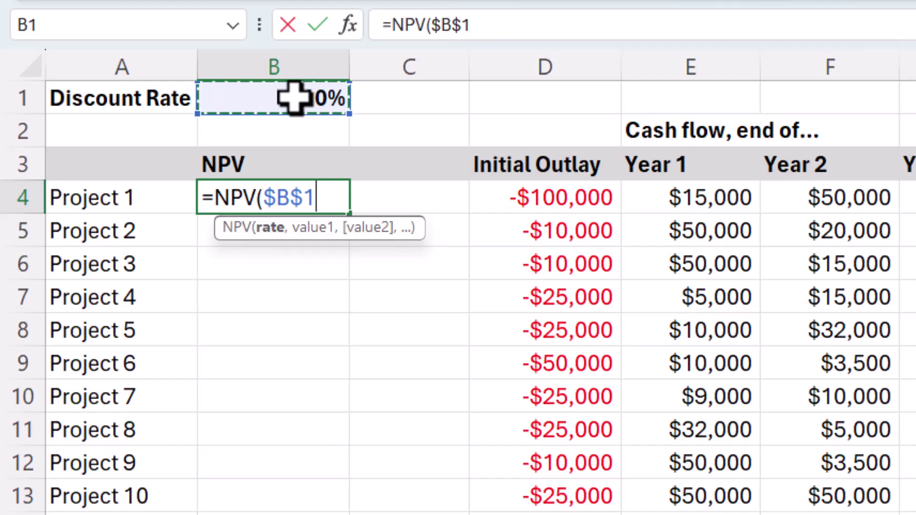
{"action": "type", "text": ","}
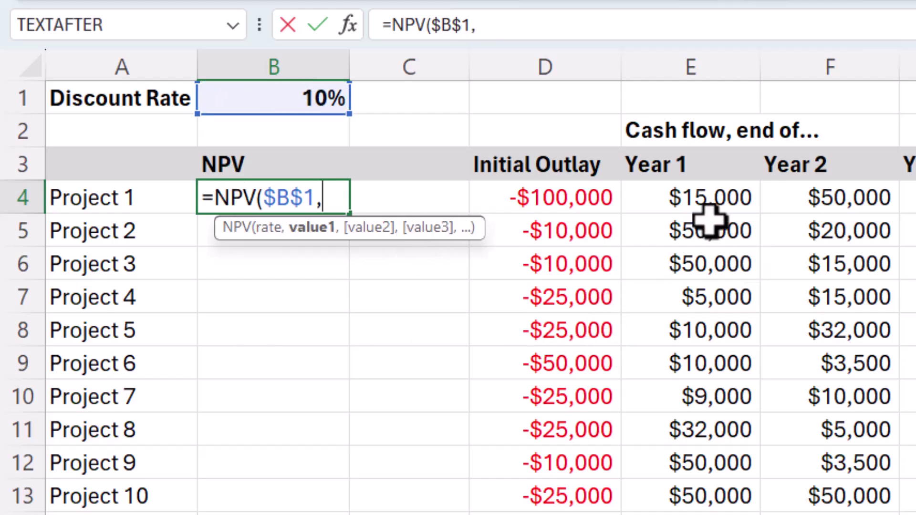
- Add the Year 1 to Year 10 cash flows E4:N4 so B4 reads =NPV($B$1,E4:N4)
{"action": "left_click_drag", "start_coordinate": [685, 197], "coordinate": [915, 197]}
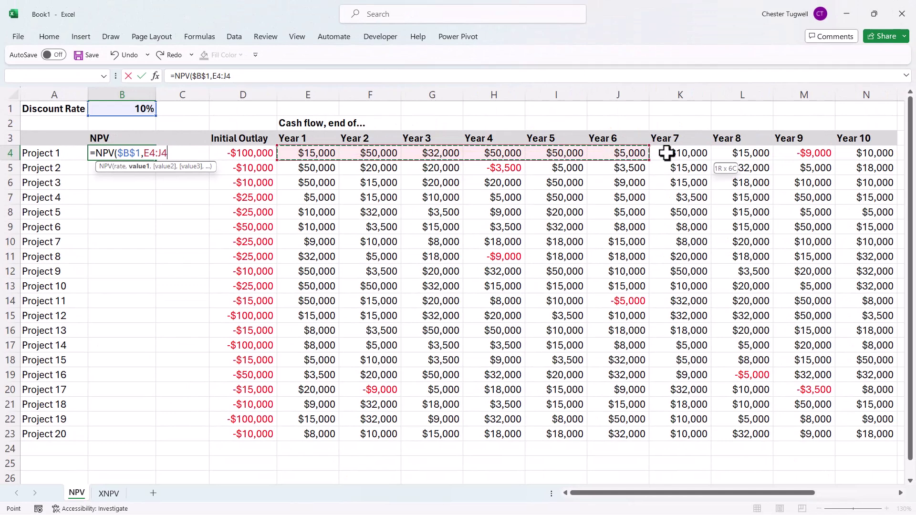
{"action": "left_click_drag", "start_coordinate": [667, 153], "coordinate": [854, 152]}
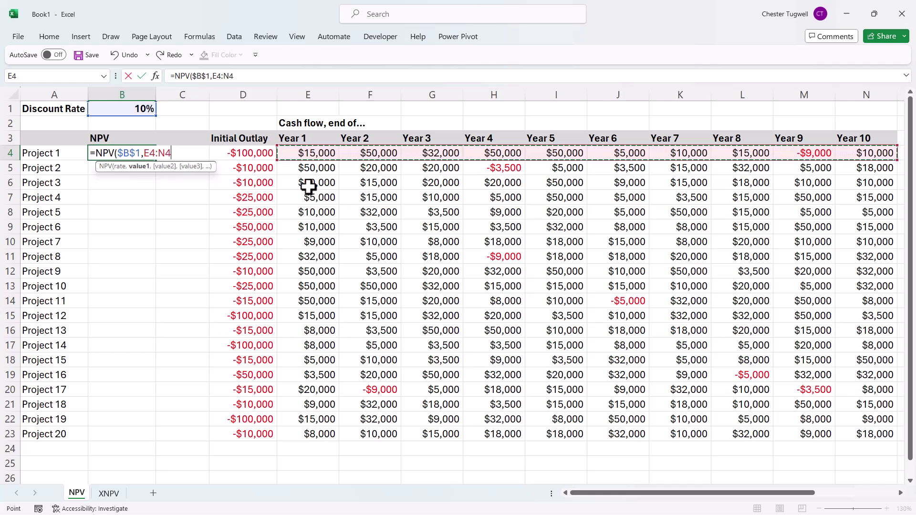
{"action": "left_click", "coordinate": [321, 152]}
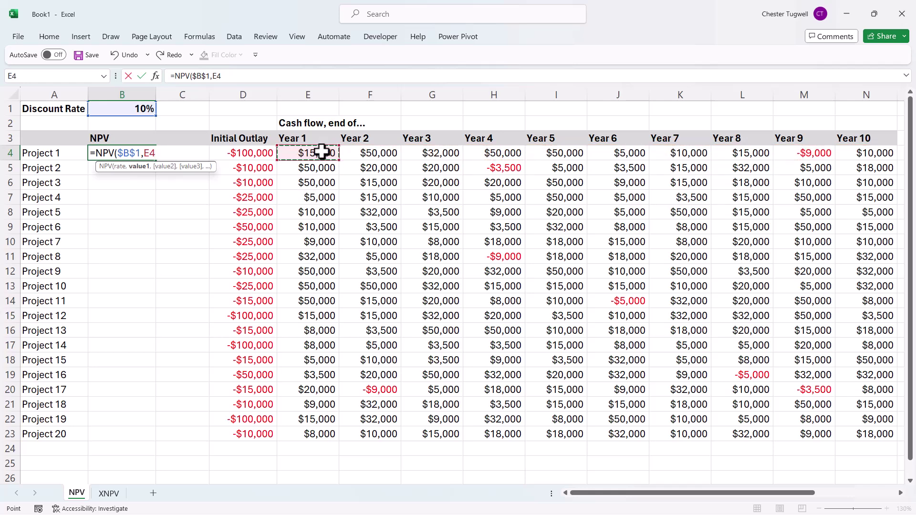
{"action": "type", "text": ","}
{"action": "left_click", "coordinate": [450, 153]}
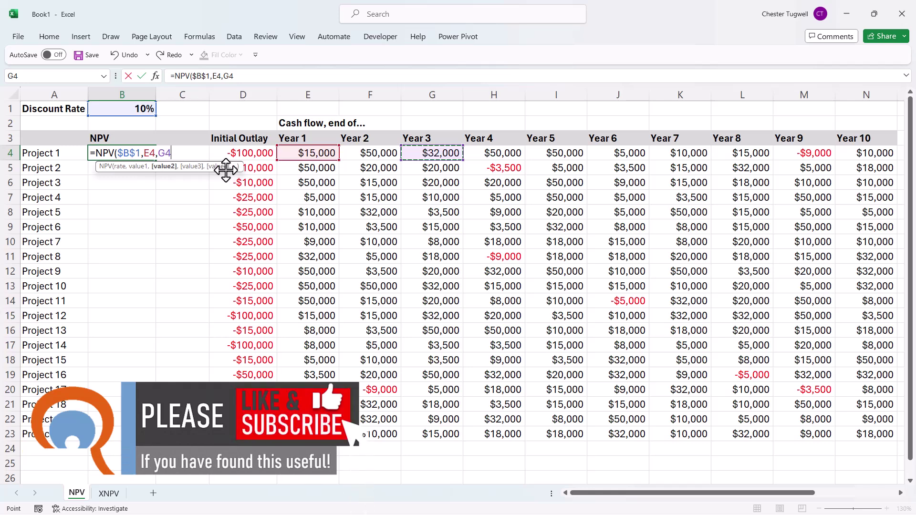
{"action": "key", "text": "BackSpace"}
{"action": "key", "text": "BackSpace"}
{"action": "key", "text": "BackSpace"}
{"action": "key", "text": "BackSpace"}
{"action": "key", "text": "BackSpace"}
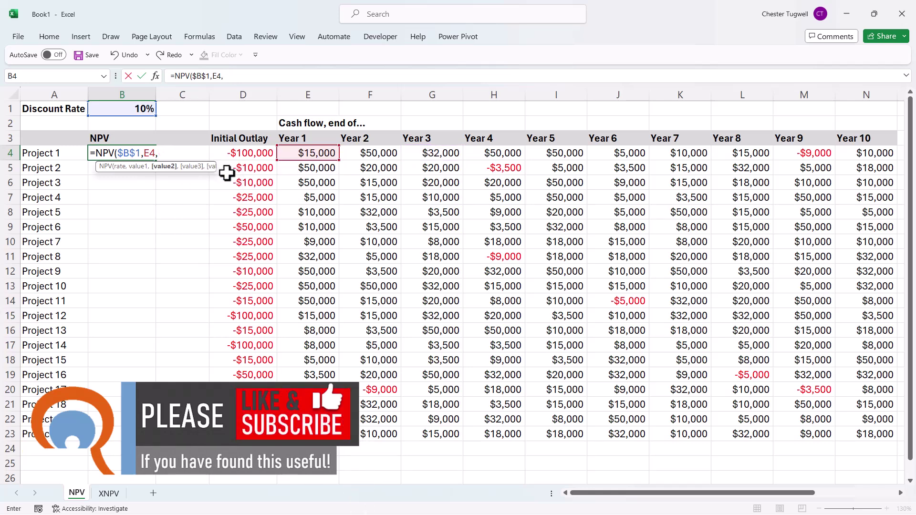
{"action": "left_click_drag", "start_coordinate": [286, 154], "coordinate": [840, 154]}
{"action": "type", "text": ")"}
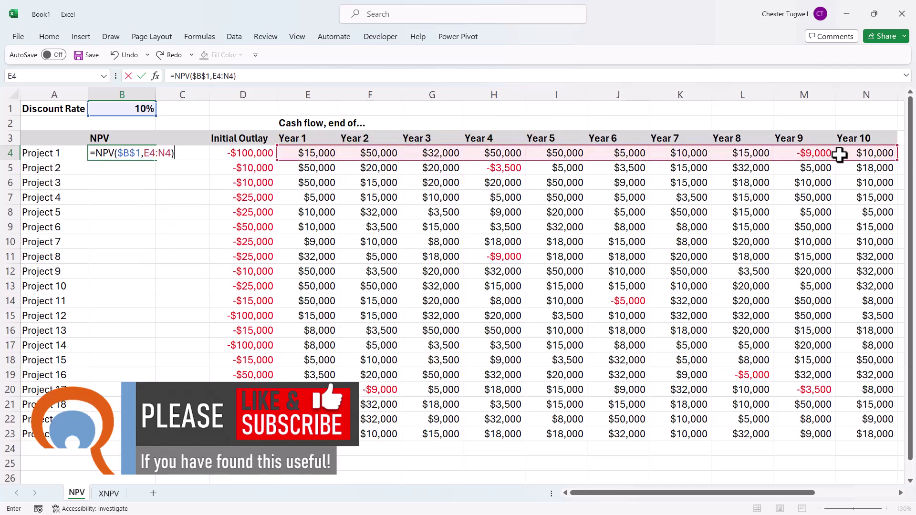
{"action": "type", "text": "+"}
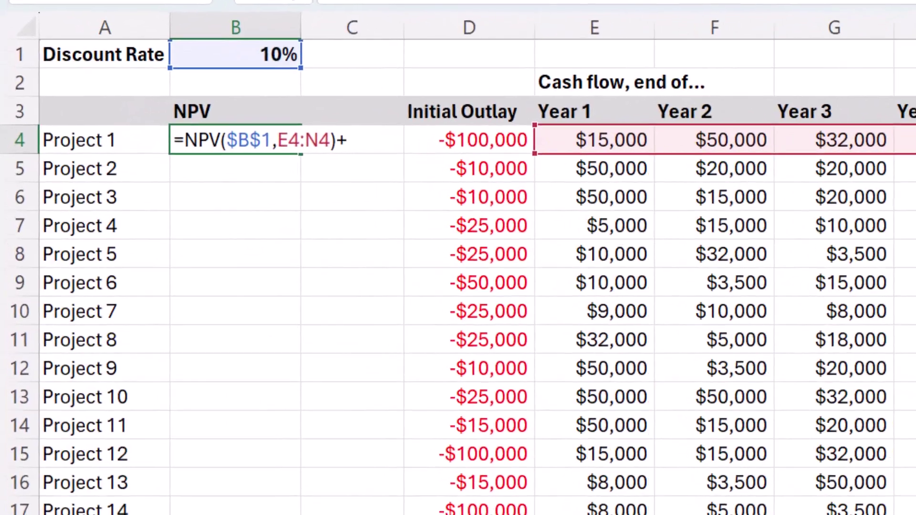
- Add initial outlay D4, enter =NPV($B$1,E4:N4)+D4, and fill it down to B23
{"action": "left_click", "coordinate": [477, 140]}
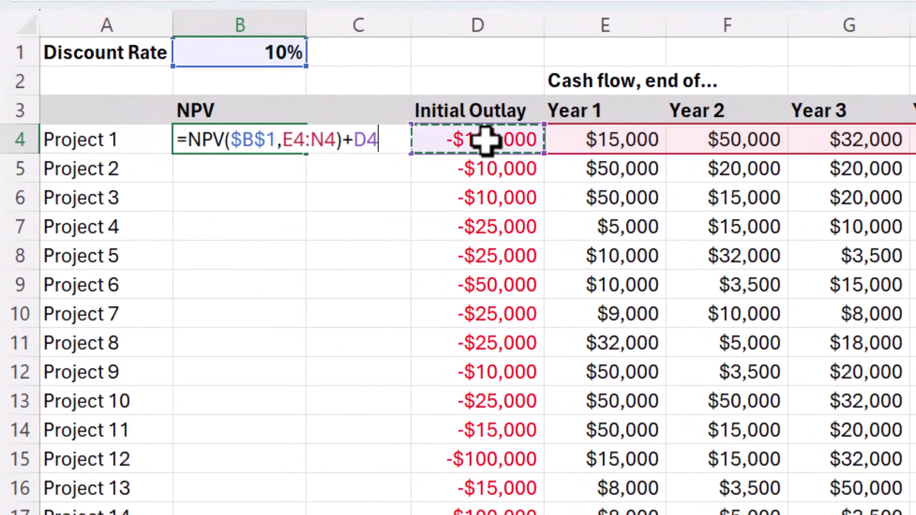
{"action": "key", "text": "Return"}
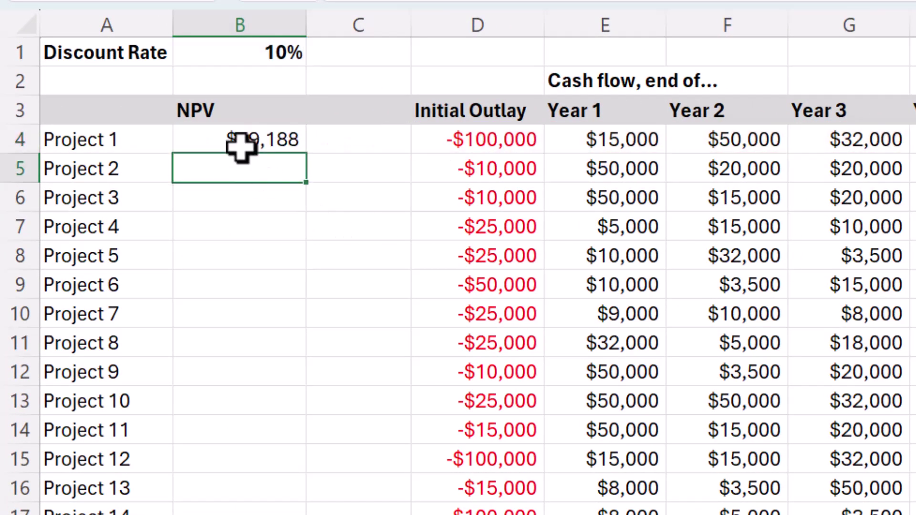
{"action": "left_click", "coordinate": [279, 141]}
{"action": "double_click", "coordinate": [307, 155]}
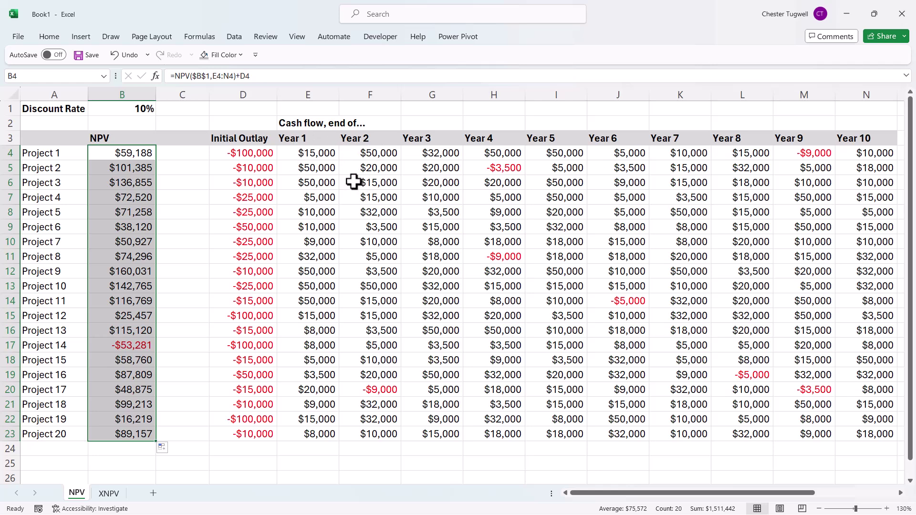
- Go to the XNPV sheet and select Project 1's XNPV cell B4
{"action": "left_click", "coordinate": [109, 493]}
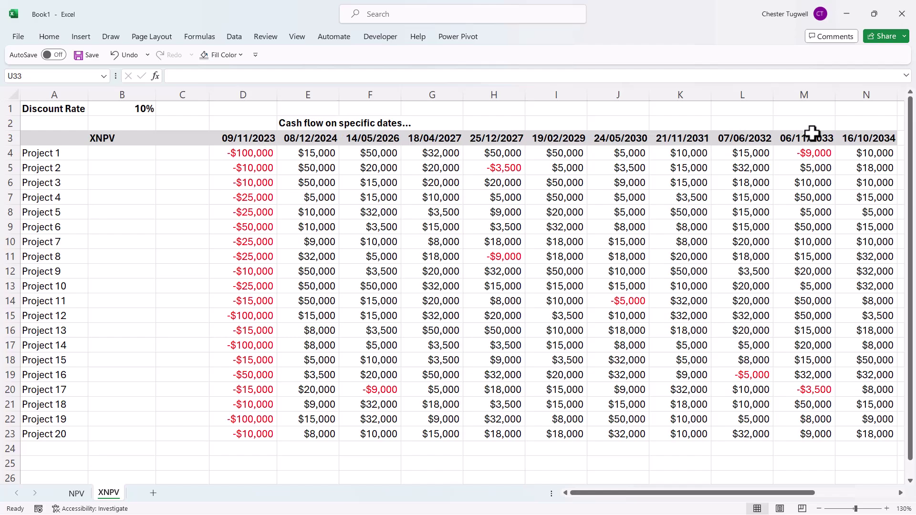
{"action": "left_click", "coordinate": [134, 153]}
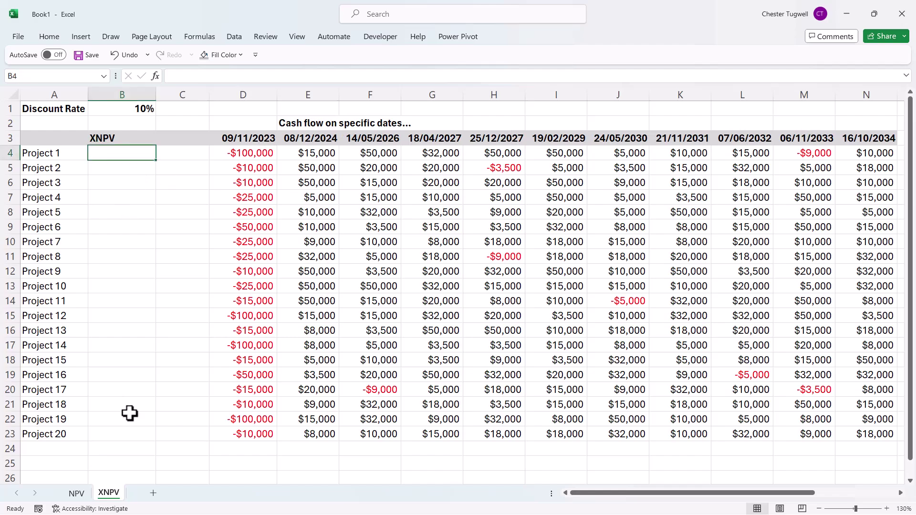
- Begin B4's formula as =XNPV($B$1, with the 10% rate anchored absolutely
{"action": "type", "text": "=x"}
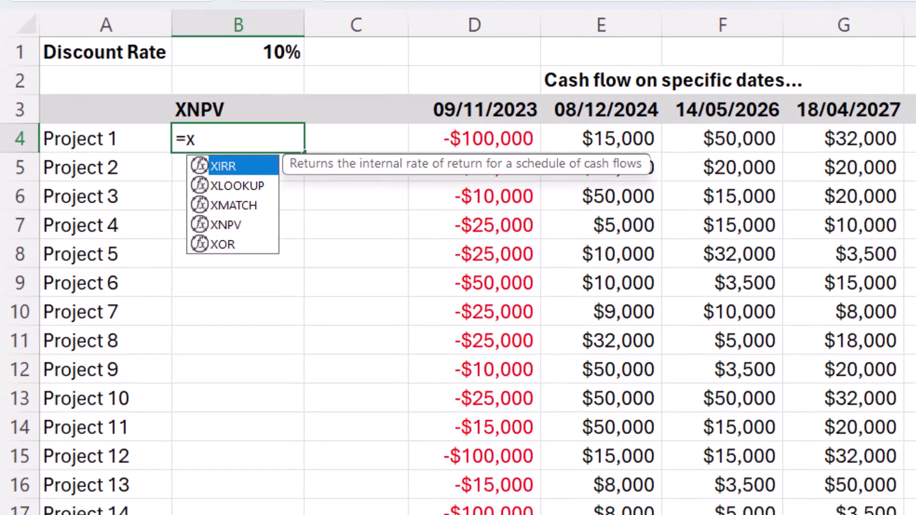
{"action": "double_click", "coordinate": [226, 225]}
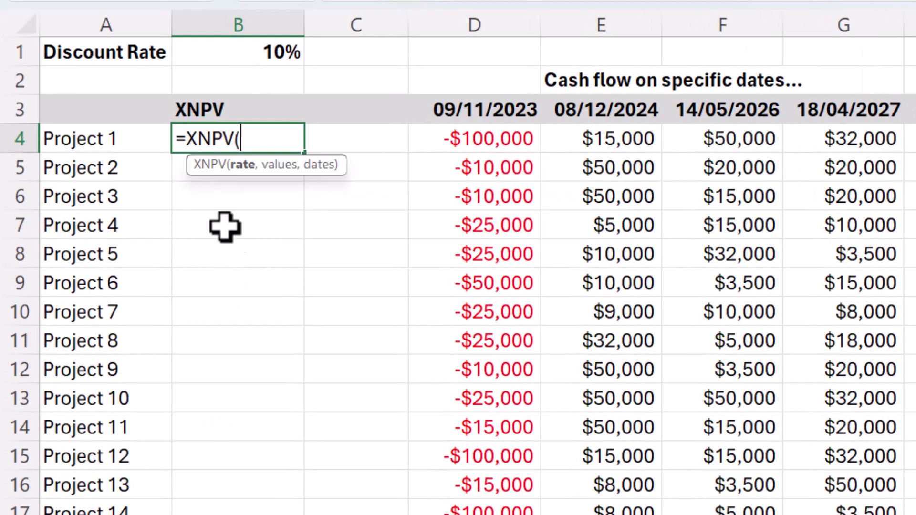
{"action": "left_click", "coordinate": [273, 46]}
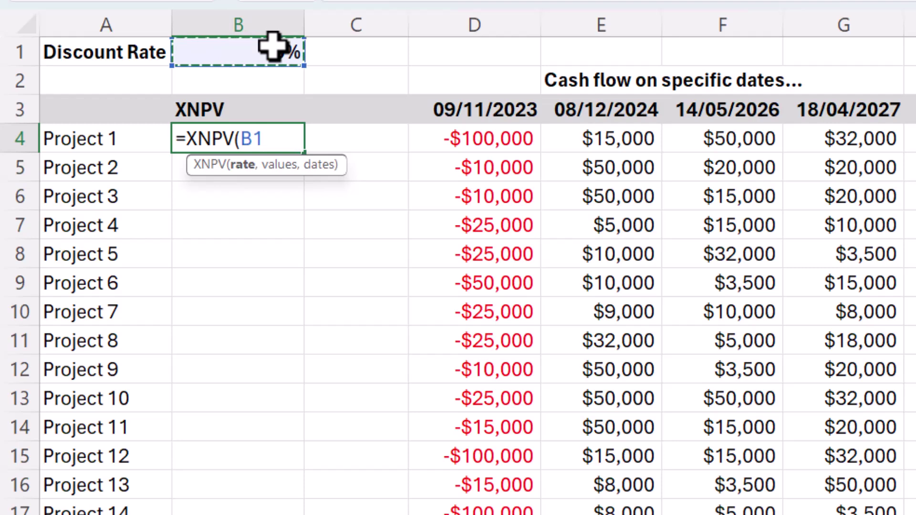
{"action": "key", "text": "F4"}
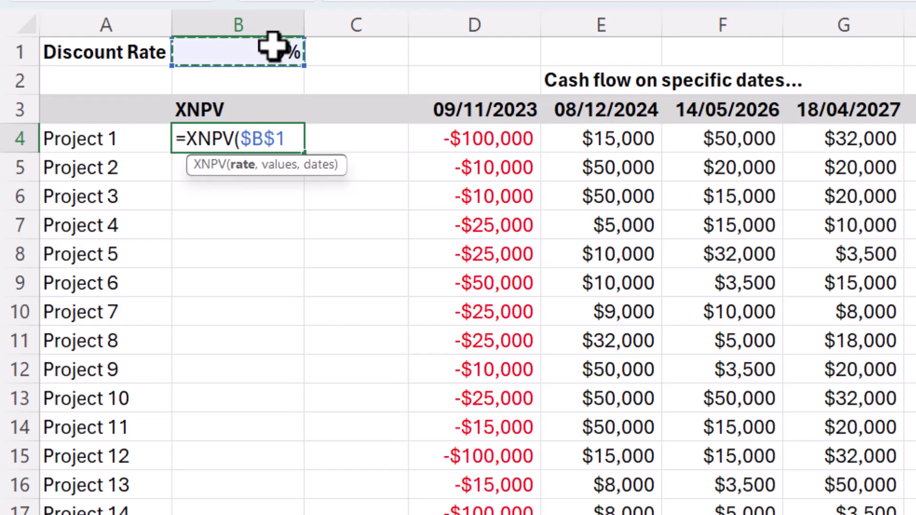
{"action": "type", "text": ","}
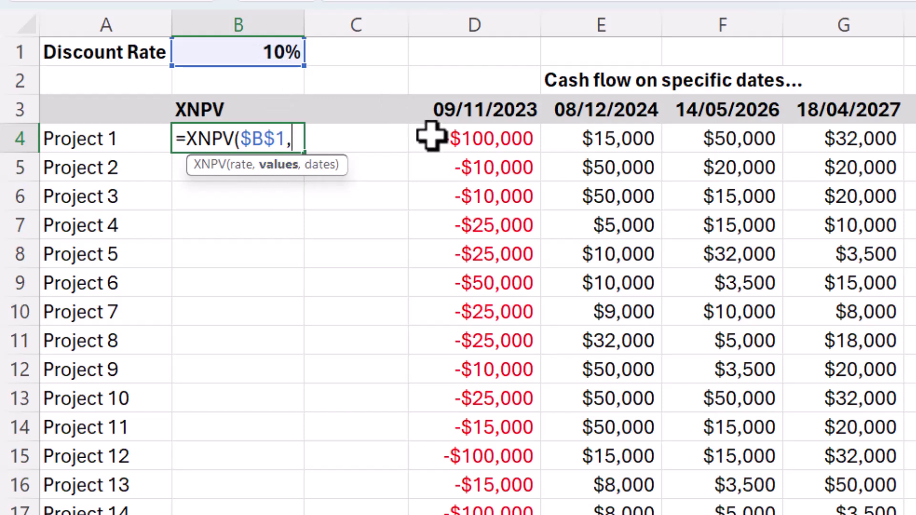
- Complete and enter =XNPV($B$1,D4:N4,$D$3:$N$3), returning $53,885 for Project 1
{"action": "left_click_drag", "start_coordinate": [477, 139], "coordinate": [861, 141]}
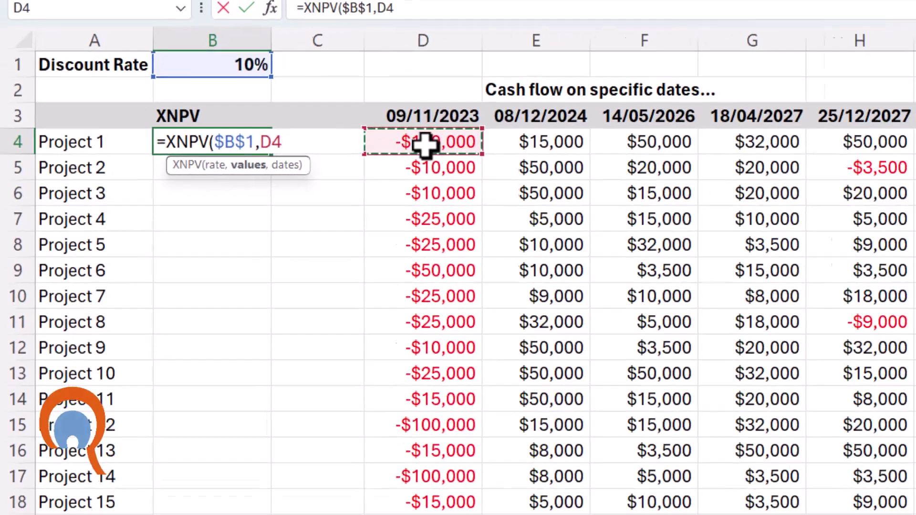
{"action": "left_click_drag", "start_coordinate": [466, 154], "coordinate": [842, 157]}
{"action": "type", "text": ","}
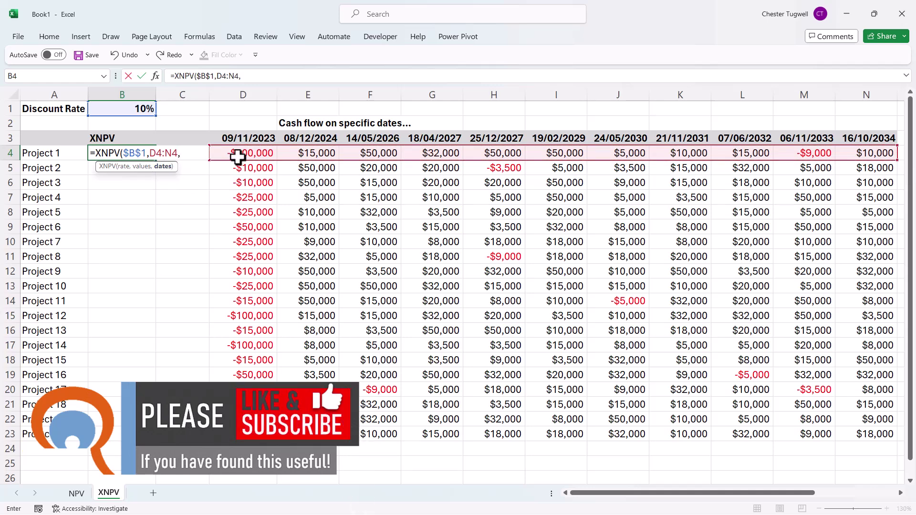
{"action": "left_click_drag", "start_coordinate": [241, 137], "coordinate": [553, 130]}
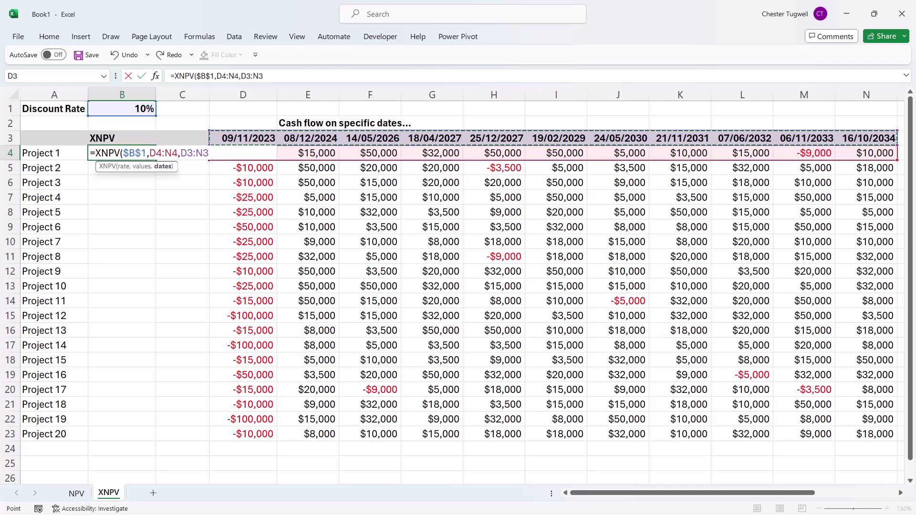
{"action": "key", "text": "F4"}
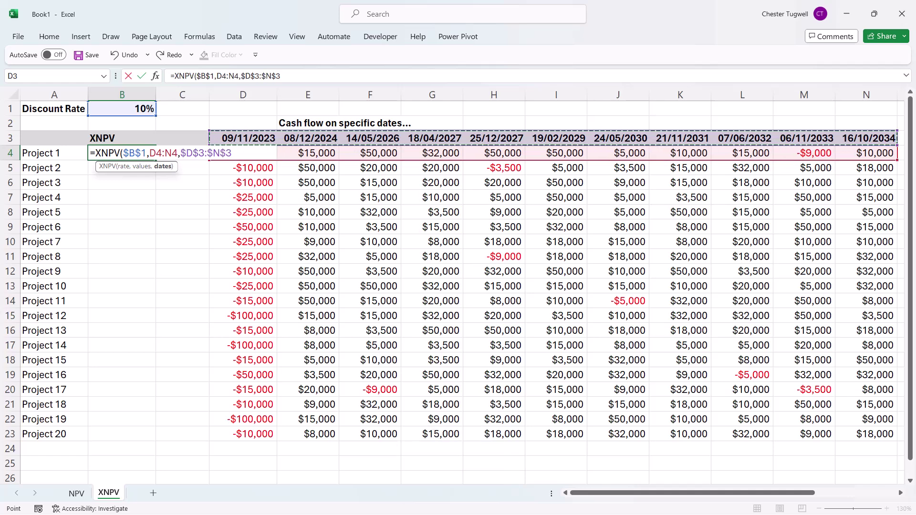
{"action": "key", "text": "Return"}
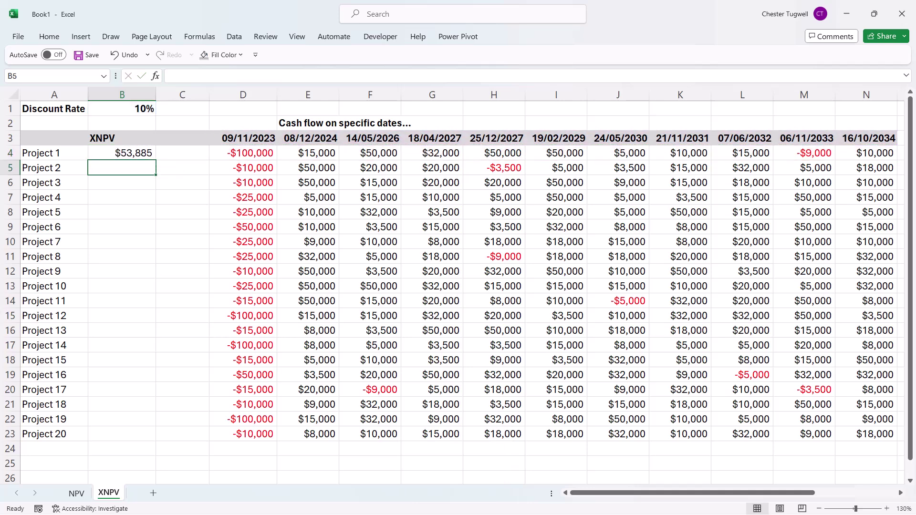
- Copy B4's XNPV formula down to B23 for all 20 projects
{"action": "left_click", "coordinate": [144, 156]}
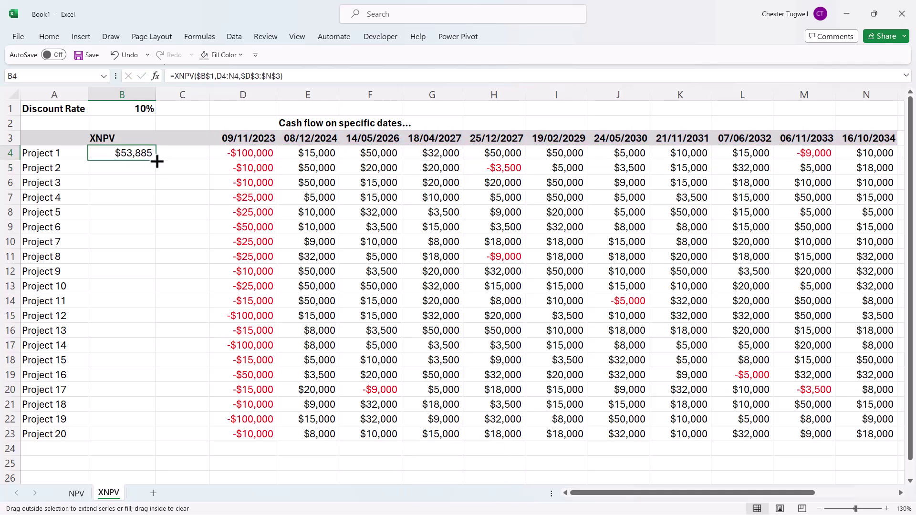
{"action": "double_click", "coordinate": [156, 161]}
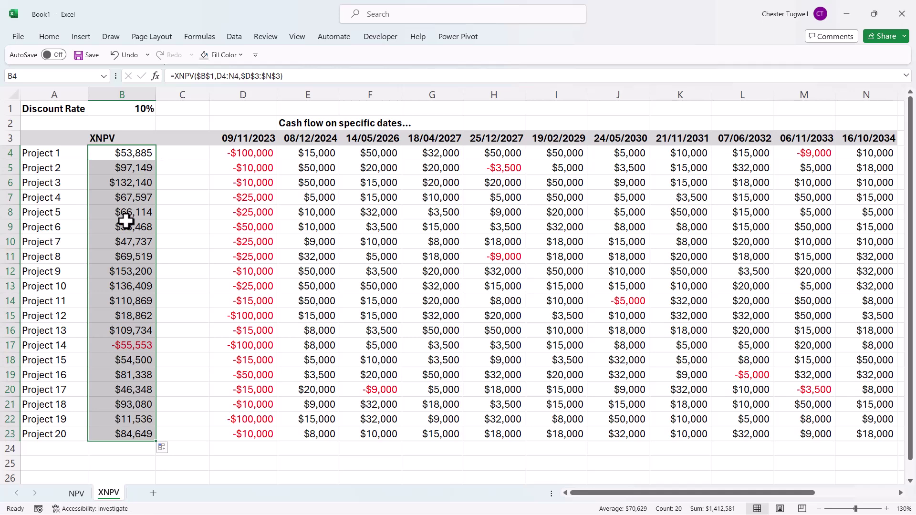